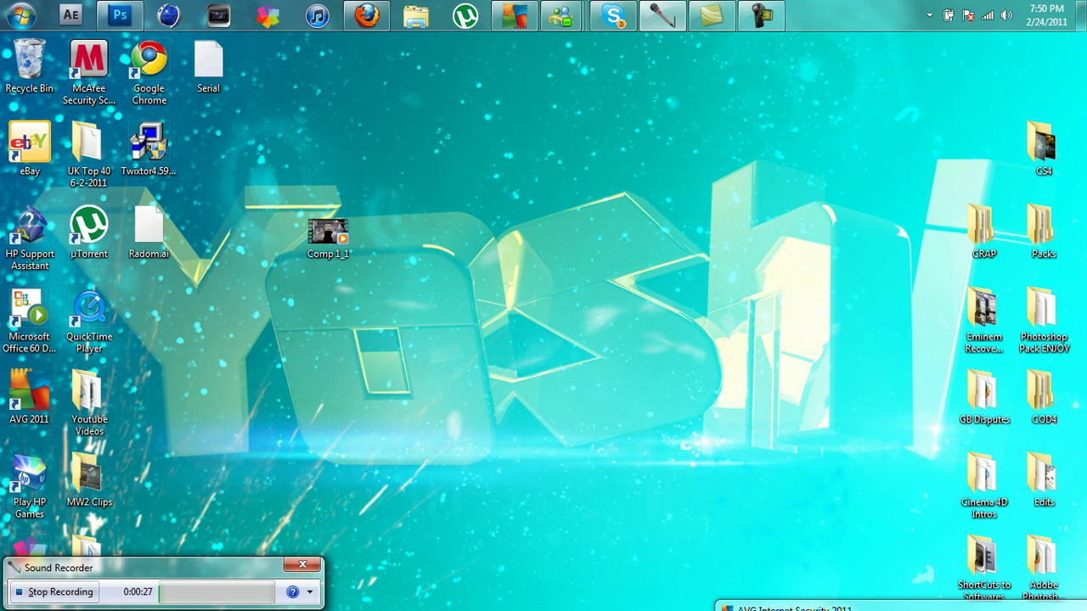
# Switch to Photoshop and create a new blank document with a white background.
pyautogui.click(119, 16)
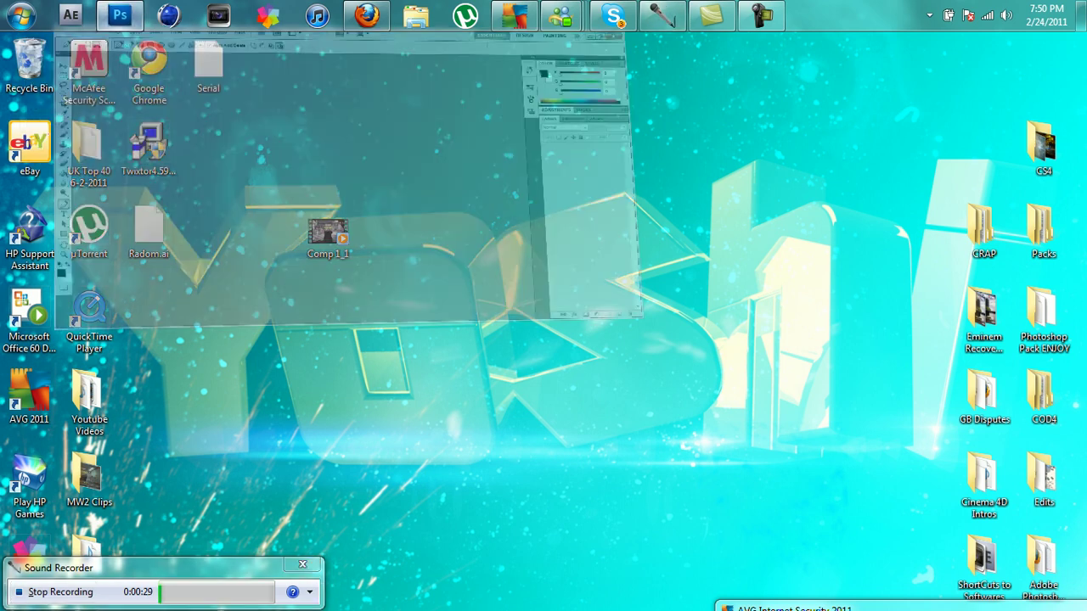
pyautogui.click(48, 45)
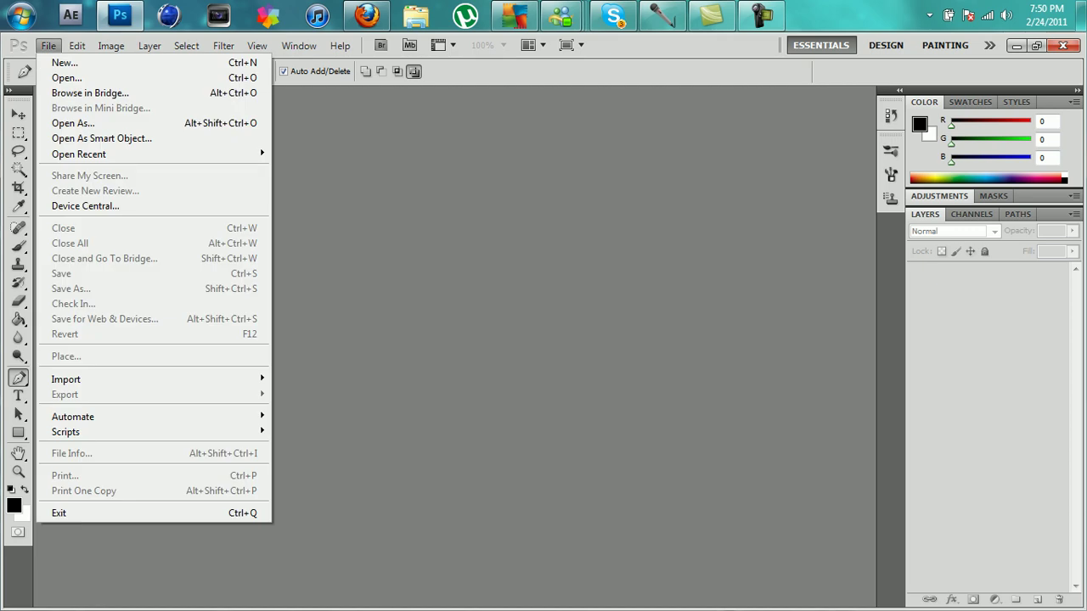
pyautogui.click(65, 63)
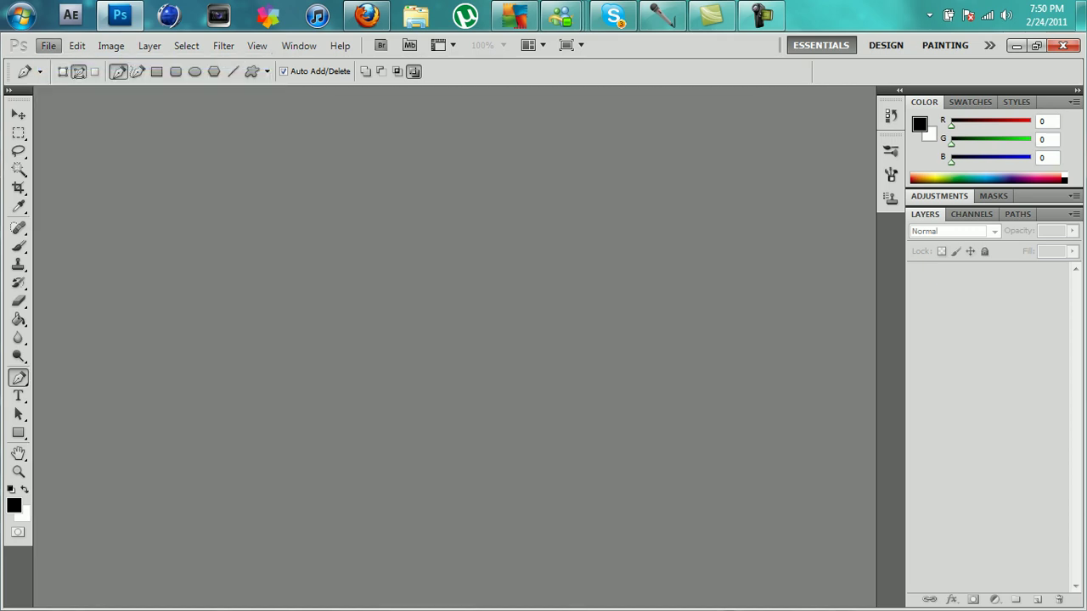
pyautogui.click(697, 141)
pyautogui.press('Return')
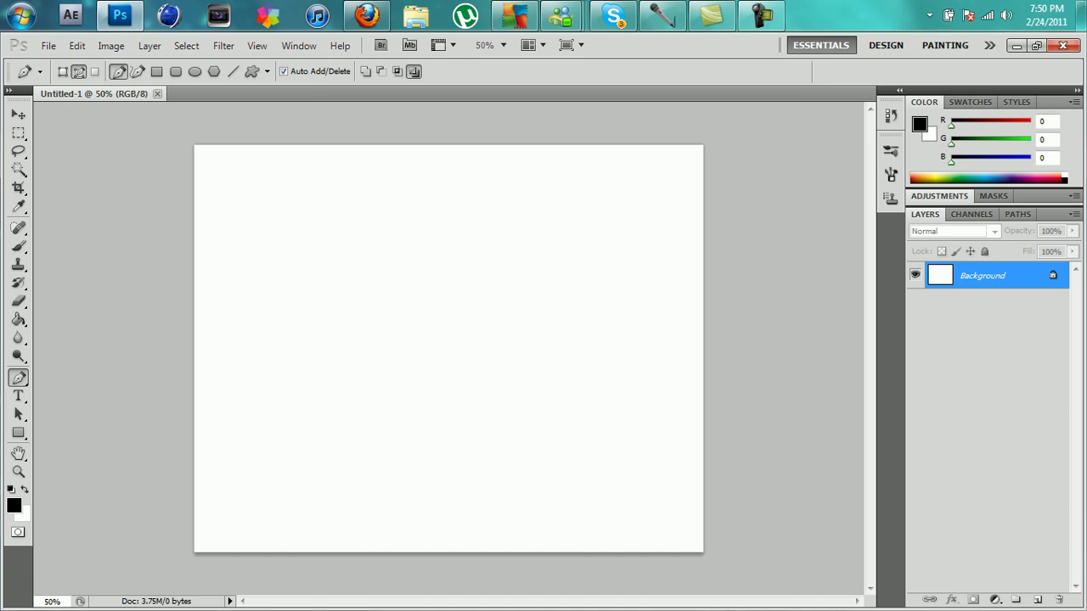
# Draw a closed, curved freeform outline with the Pen tool, shaped like an open arch with two wide lobes, across most of the canvas.
pyautogui.click(305, 226)
pyautogui.moveTo(291, 268); pyautogui.dragTo(308, 371)
pyautogui.moveTo(322, 414); pyautogui.dragTo(349, 441)
pyautogui.moveTo(408, 391); pyautogui.dragTo(410, 370)
pyautogui.moveTo(394, 348); pyautogui.dragTo(345, 297)
pyautogui.moveTo(358, 274); pyautogui.dragTo(319, 225)
pyautogui.moveTo(447, 214); pyautogui.dragTo(488, 285)
pyautogui.moveTo(448, 365); pyautogui.dragTo(466, 398)
pyautogui.moveTo(445, 436); pyautogui.dragTo(452, 460)
pyautogui.click(543, 431)
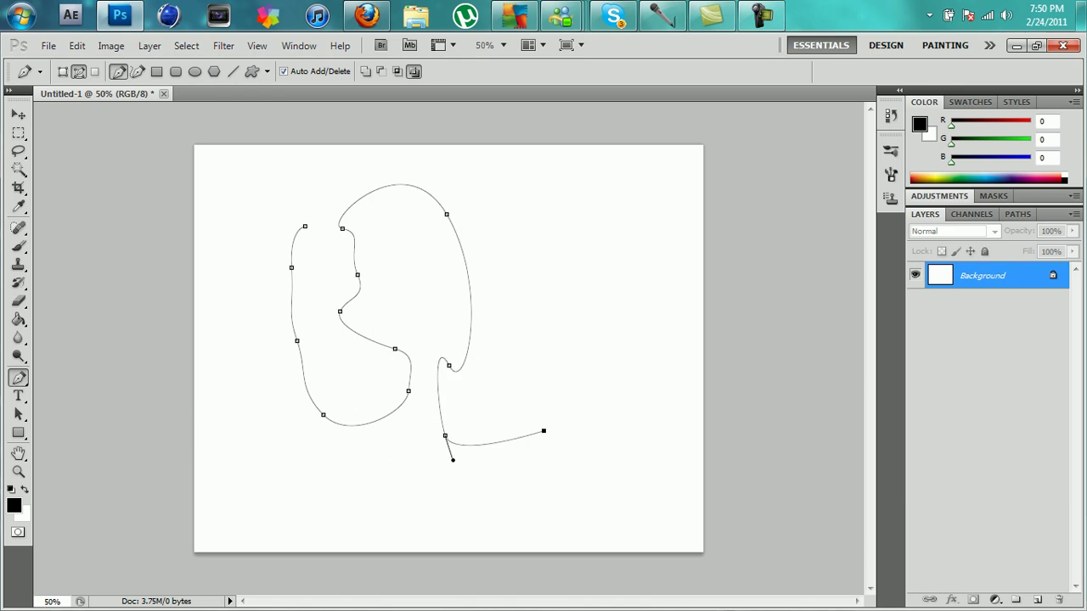
pyautogui.moveTo(586, 340); pyautogui.dragTo(587, 315)
pyautogui.moveTo(537, 266); pyautogui.dragTo(513, 240)
pyautogui.moveTo(504, 189); pyautogui.dragTo(522, 187)
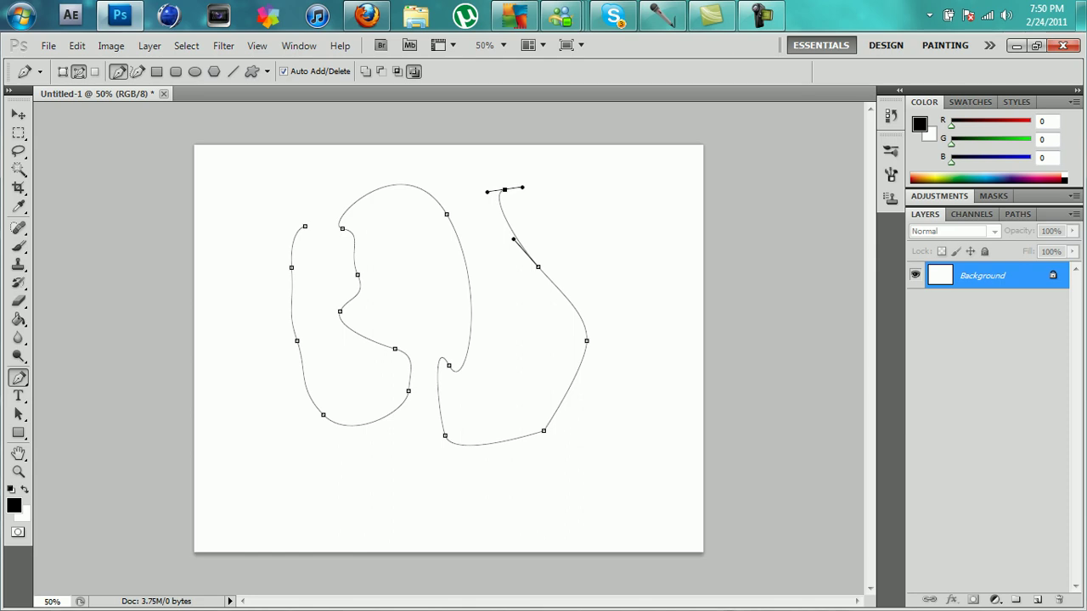
pyautogui.moveTo(403, 165); pyautogui.dragTo(384, 162)
pyautogui.click(305, 227)
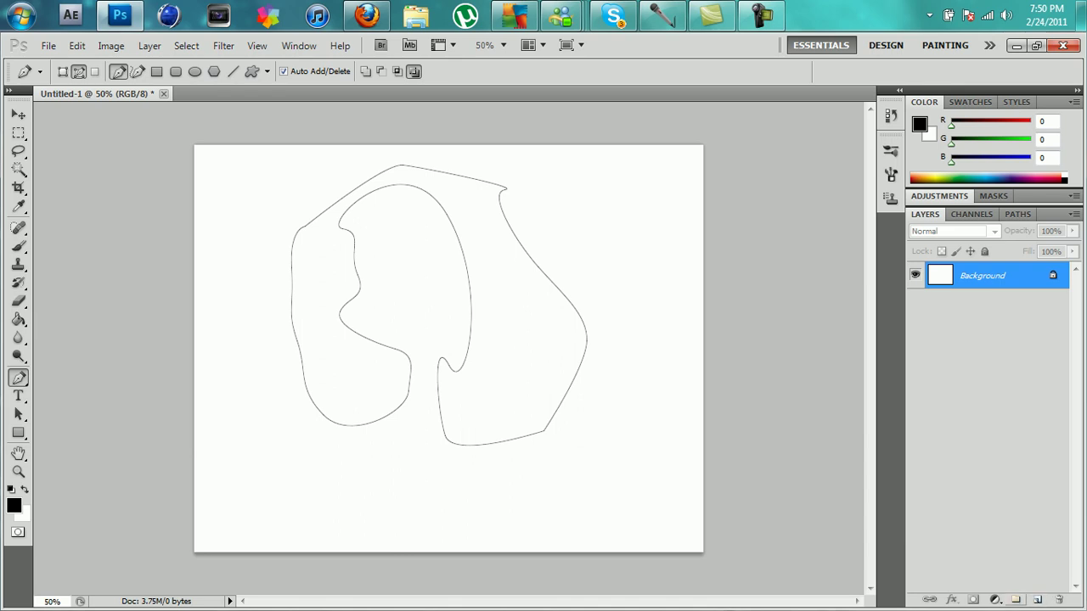
# Add a new layer and fill the path on it with the Background Color, Normal mode, 100% opacity and 0 px feather.
pyautogui.click(1037, 600)
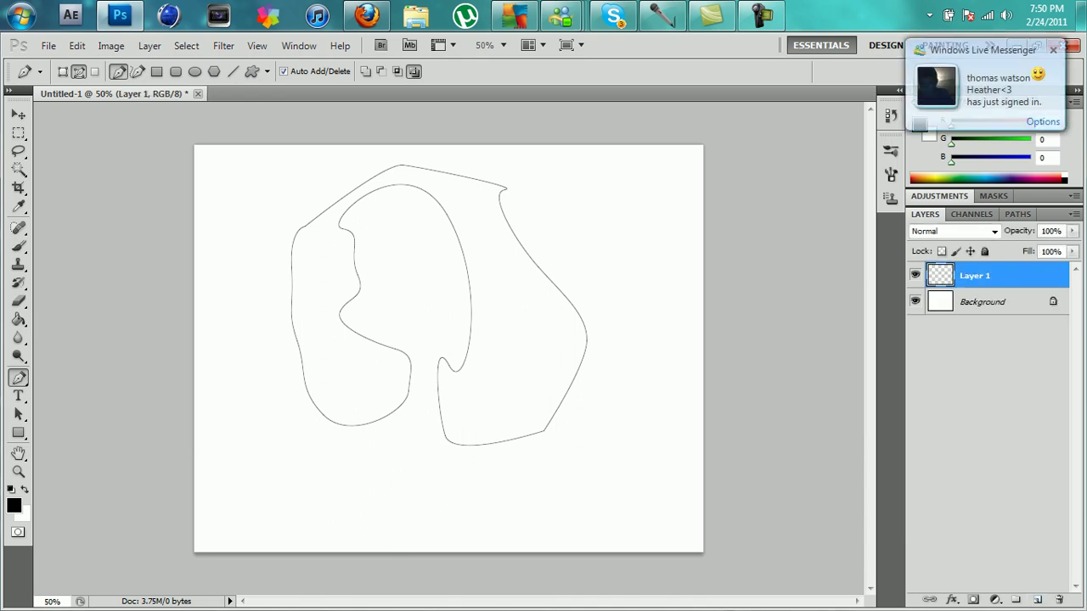
pyautogui.rightClick(512, 276)
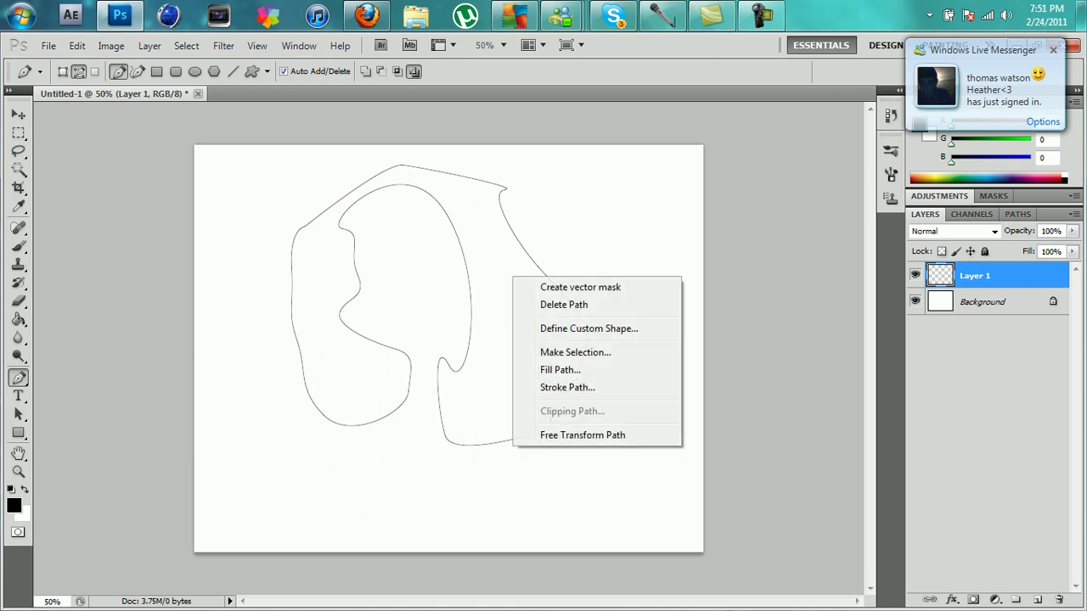
pyautogui.click(556, 369)
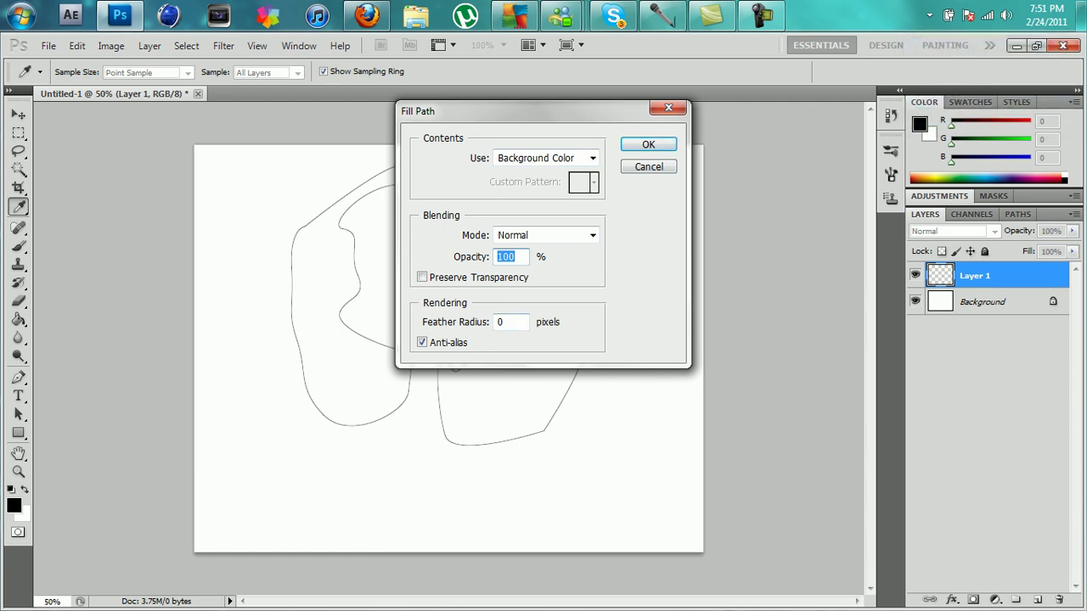
pyautogui.click(648, 145)
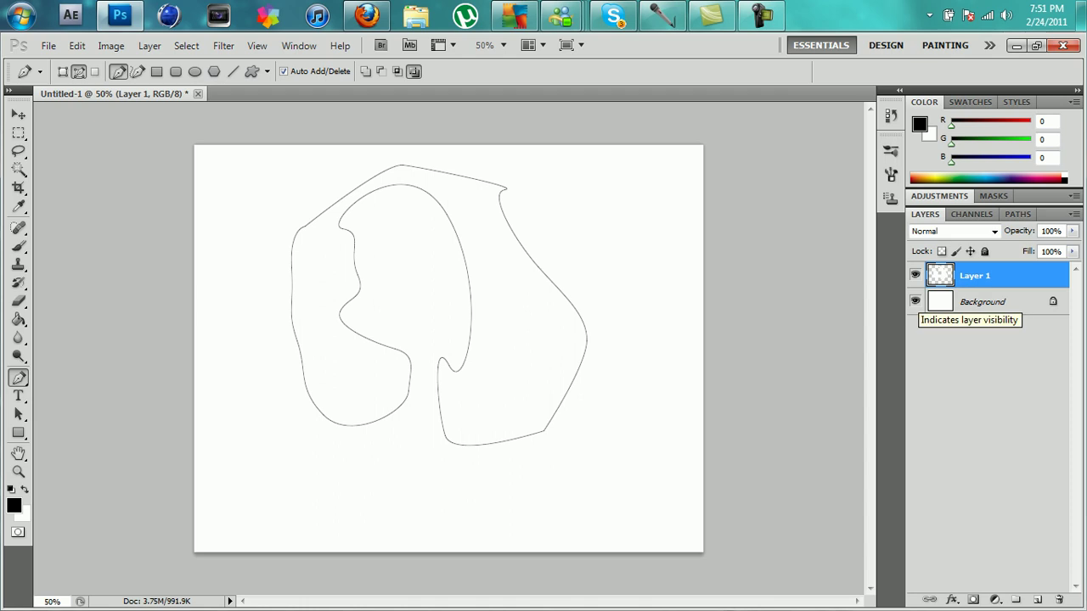
# Hide the Background layer and recolour the filled shape on Layer 1 black with the Paint Bucket.
pyautogui.click(915, 301)
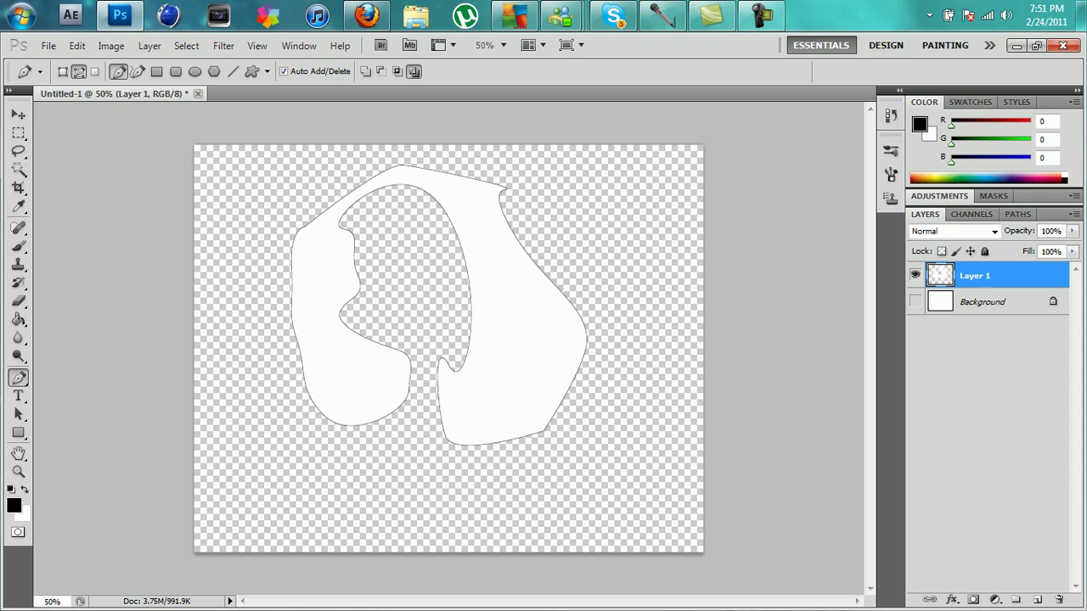
pyautogui.click(18, 320)
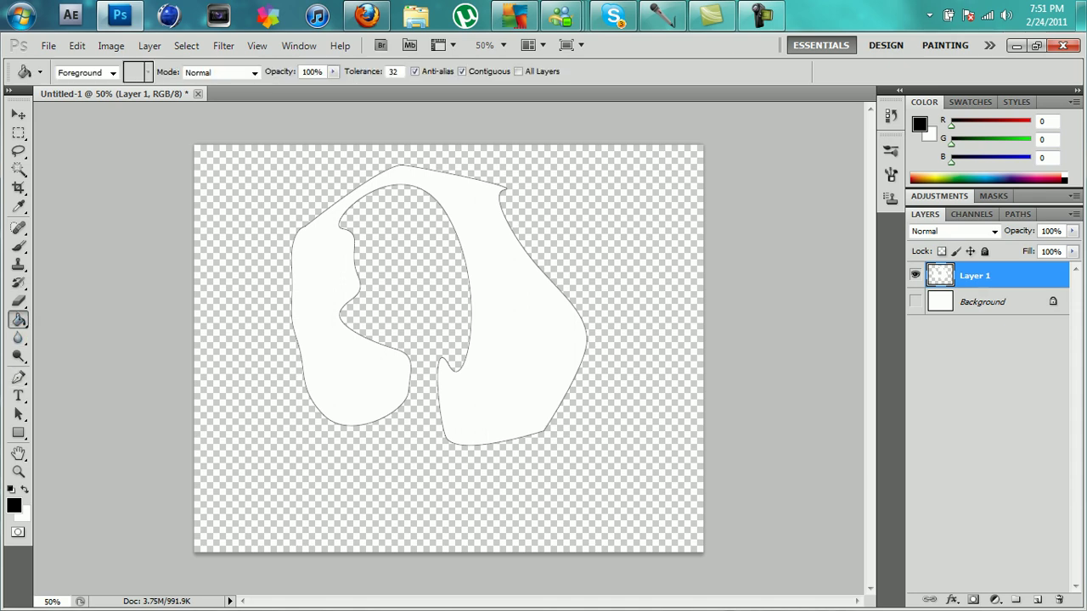
pyautogui.click(338, 284)
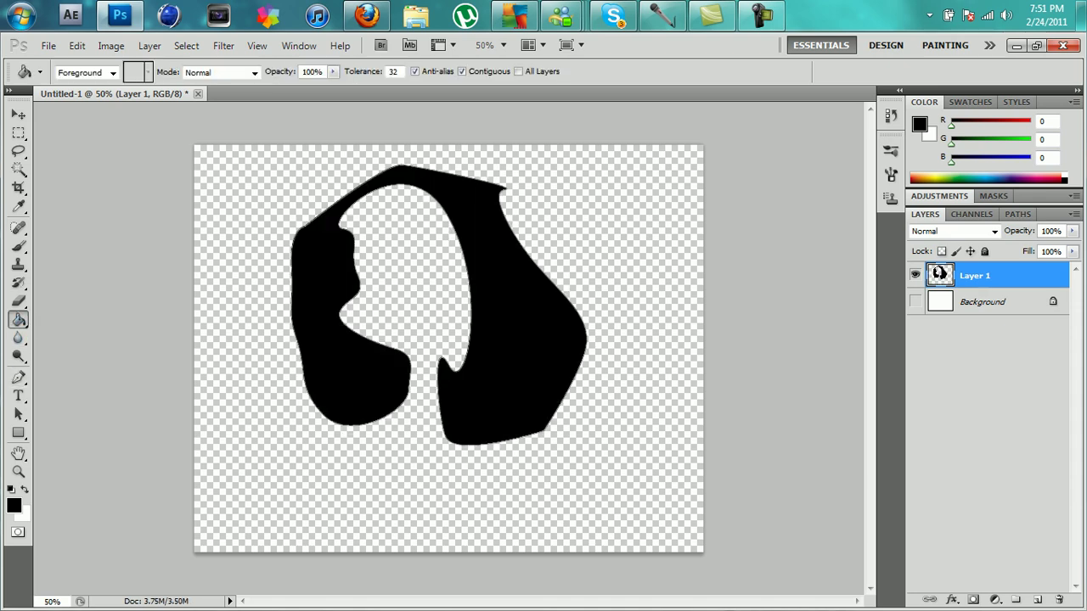
# Move the black shape slightly down and to the right, and delete the leftover pen path.
pyautogui.click(19, 114)
pyautogui.moveTo(510, 306); pyautogui.dragTo(524, 347)
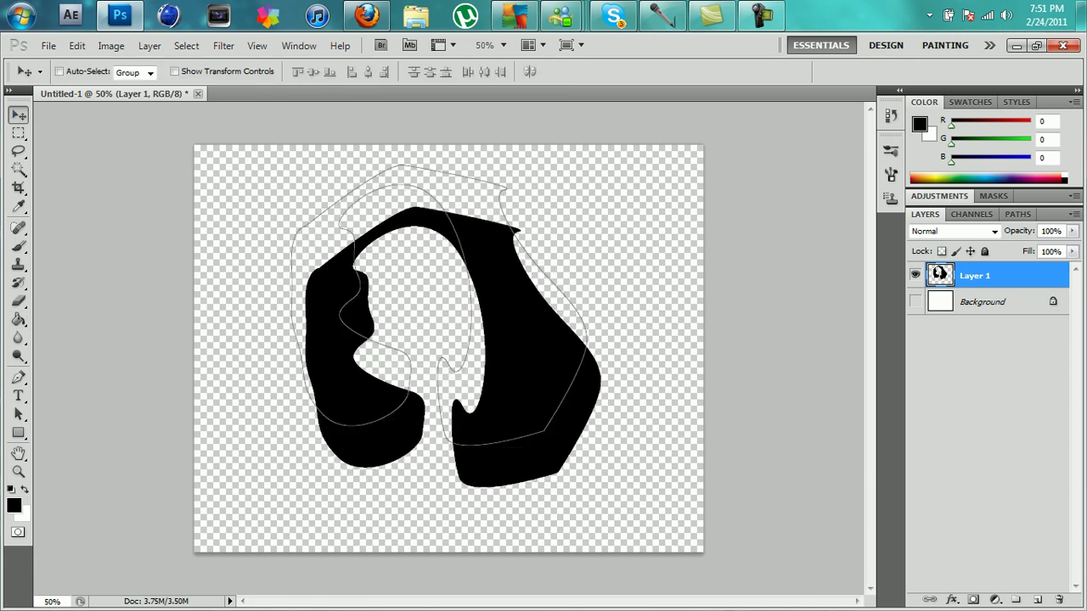
pyautogui.click(19, 378)
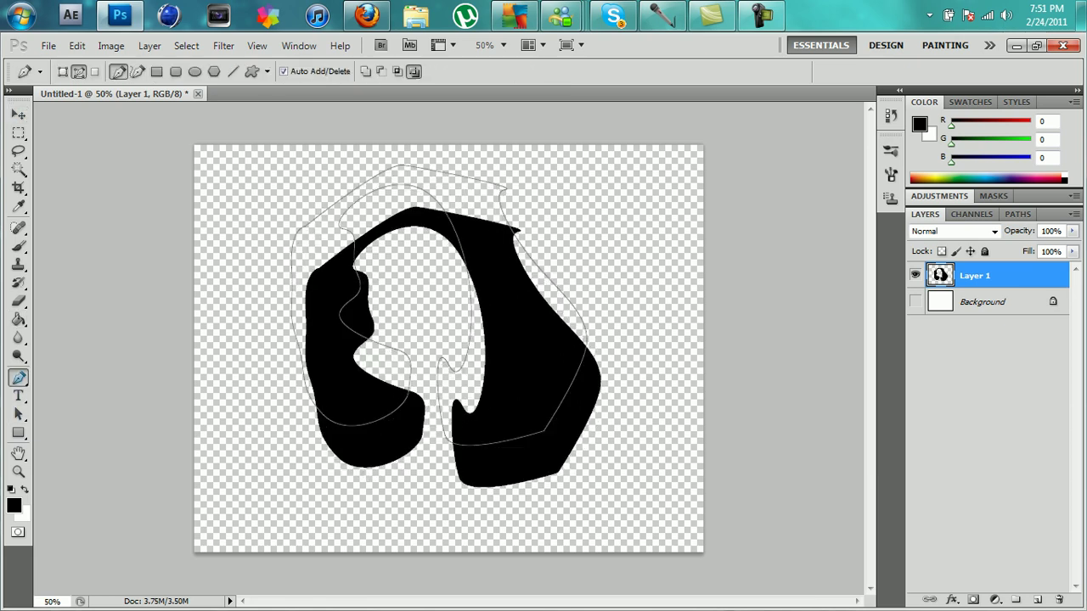
pyautogui.rightClick(331, 207)
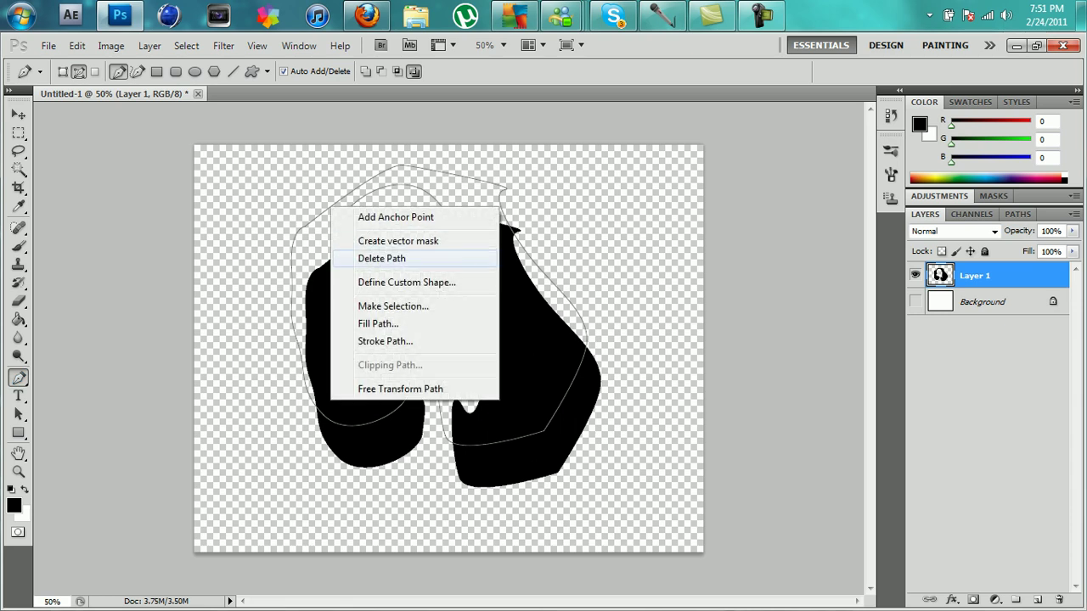
pyautogui.click(396, 256)
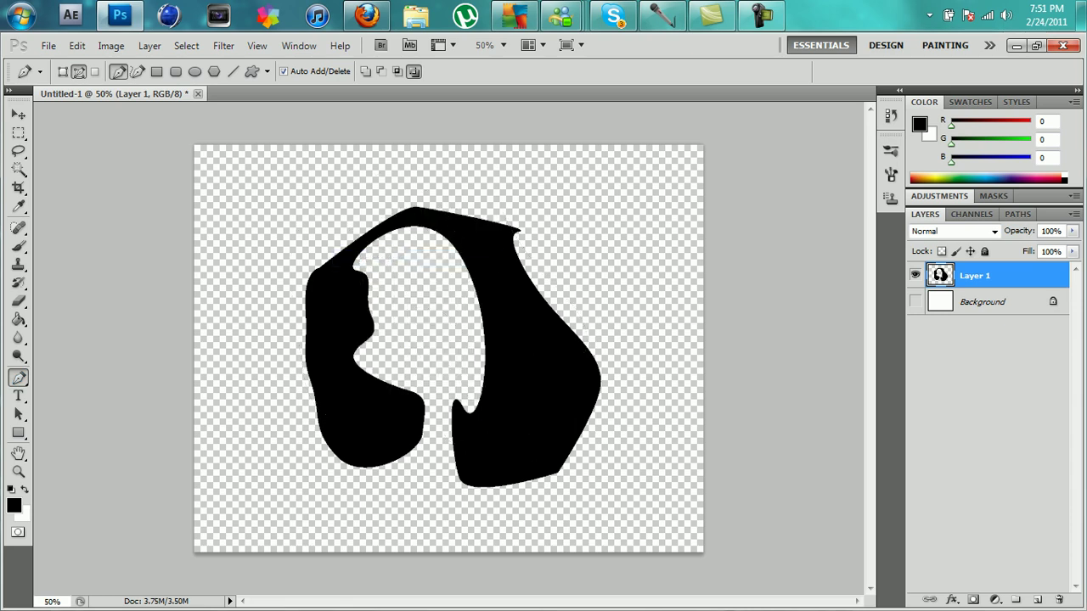
# Convert the locked Background into a regular layer named Layer 0 and delete it.
pyautogui.doubleClick(982, 302)
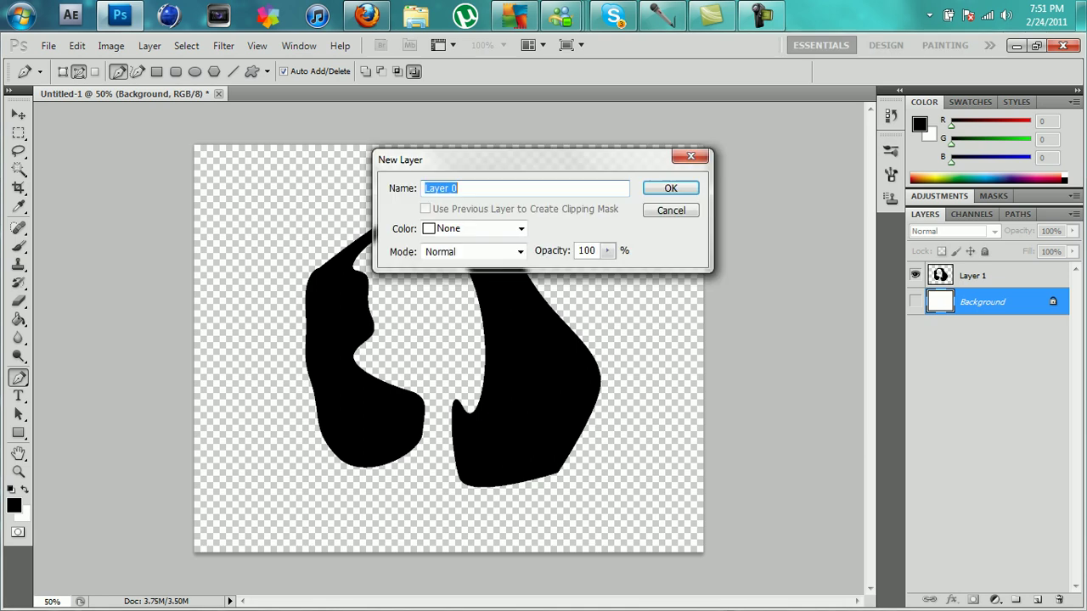
pyautogui.press('Return')
pyautogui.click(915, 301)
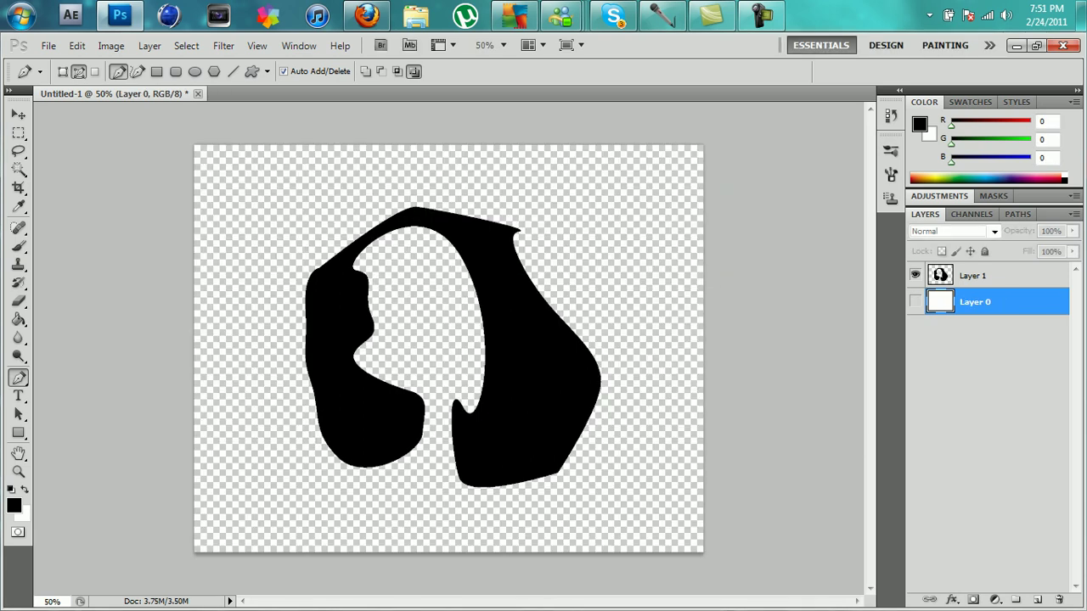
pyautogui.press('Delete')
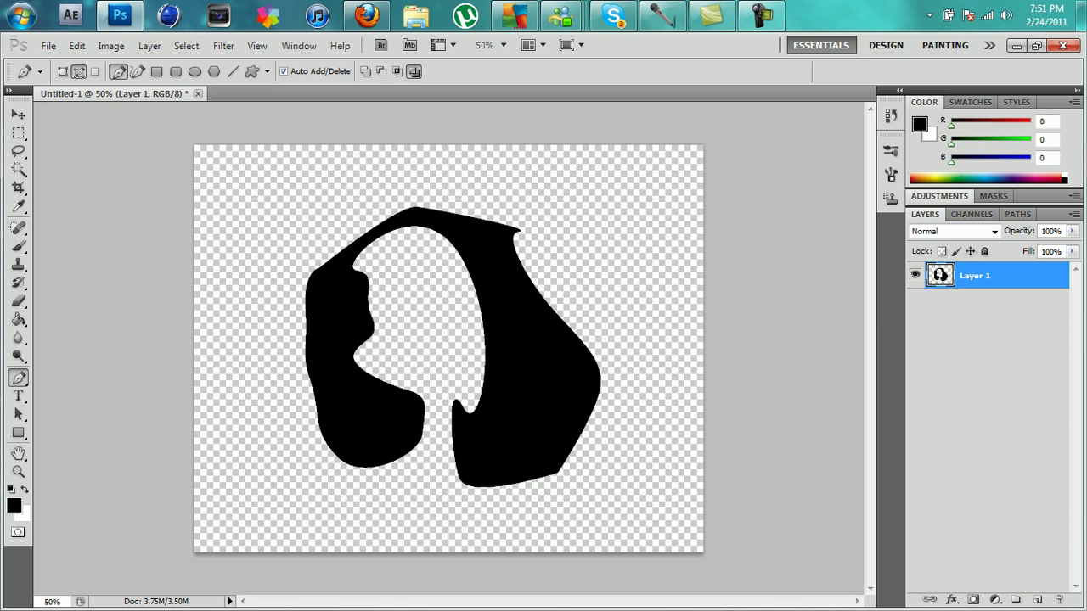
# Select the black shape with the Magic Wand Tool and make a work path from the selection.
pyautogui.click(18, 169)
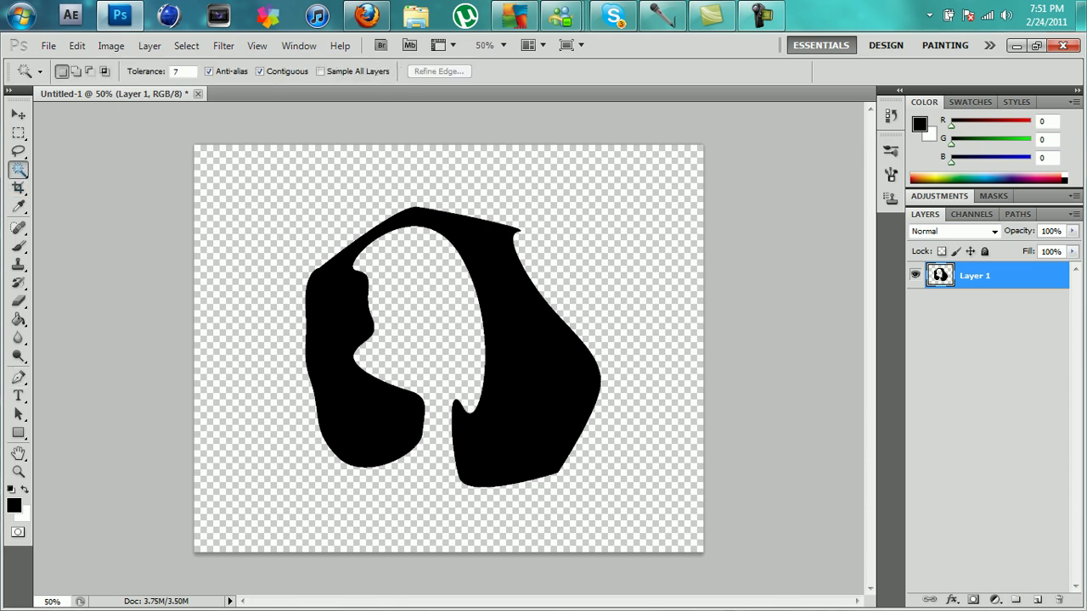
pyautogui.click(17, 169)
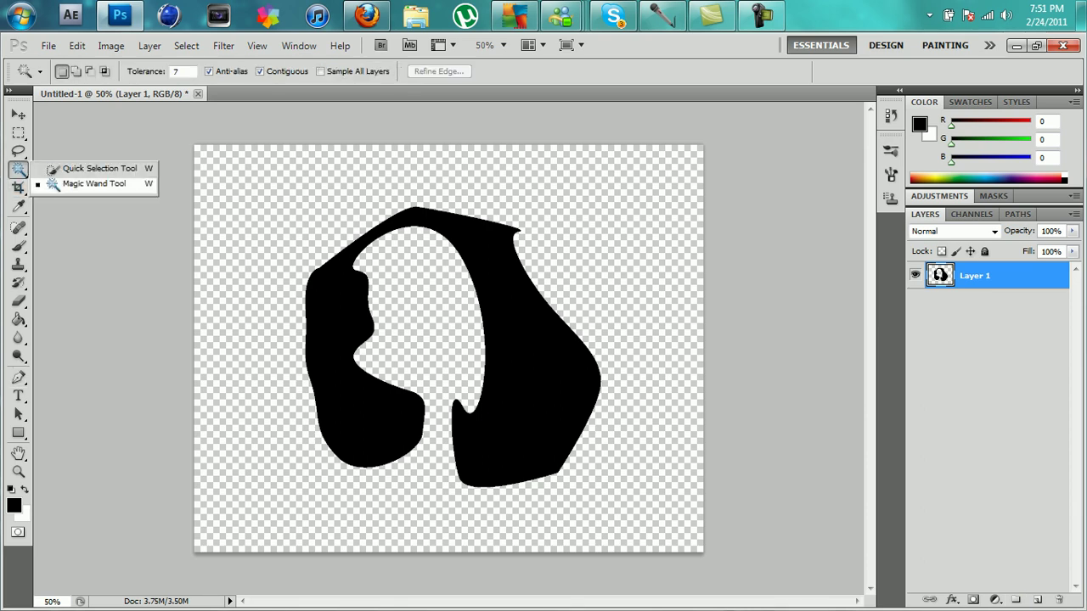
pyautogui.click(93, 184)
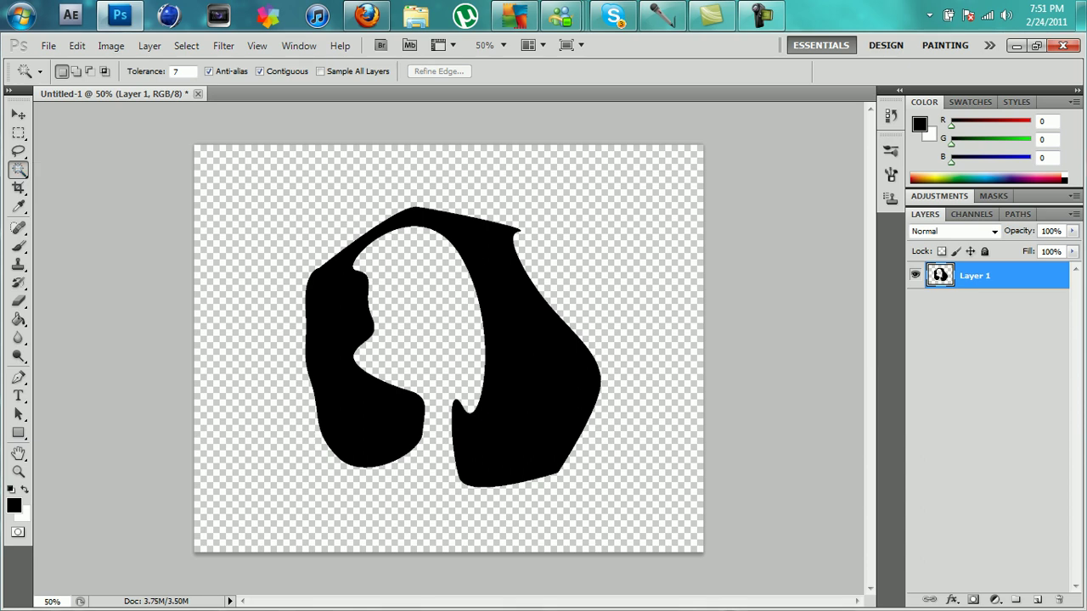
pyautogui.click(526, 348)
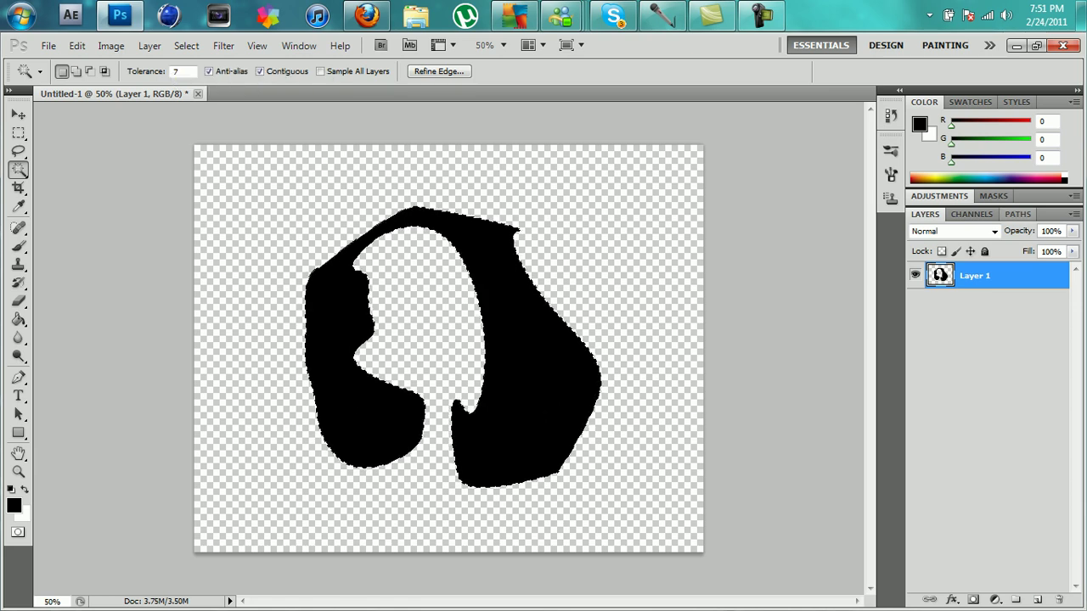
pyautogui.click(1018, 215)
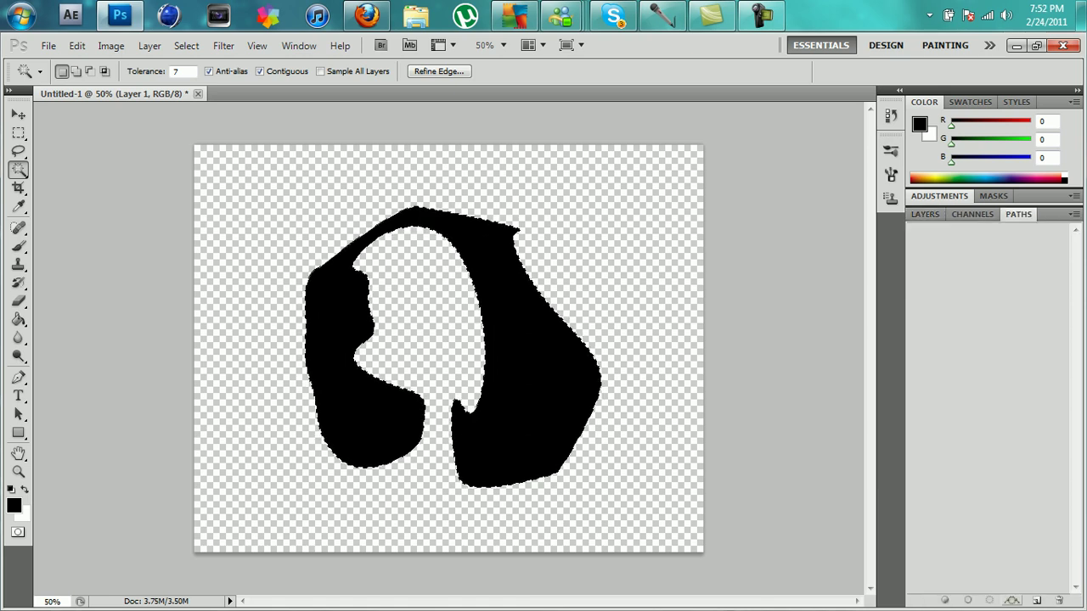
pyautogui.click(1011, 600)
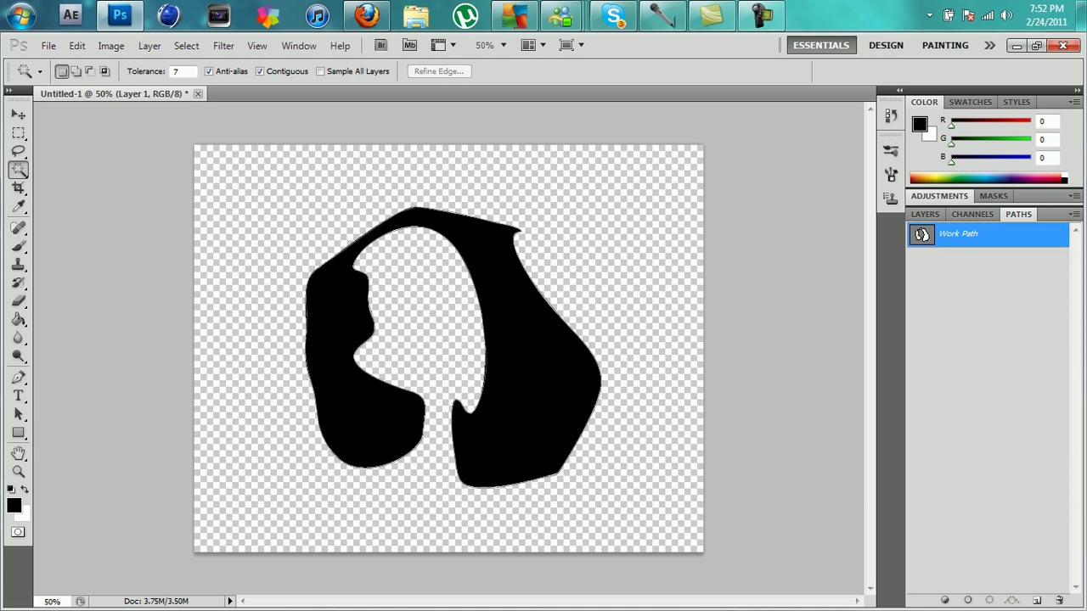
# Export the Work Path to an Adobe Illustrator (.ai) file named "tut" on the Desktop.
pyautogui.click(48, 45)
pyautogui.moveTo(76, 393)
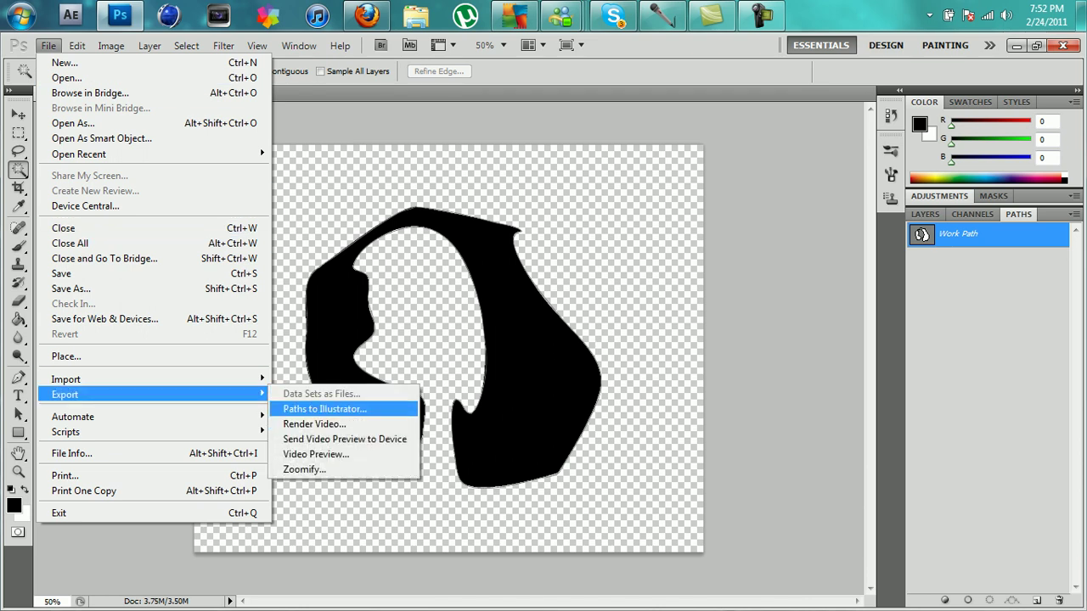
pyautogui.click(324, 408)
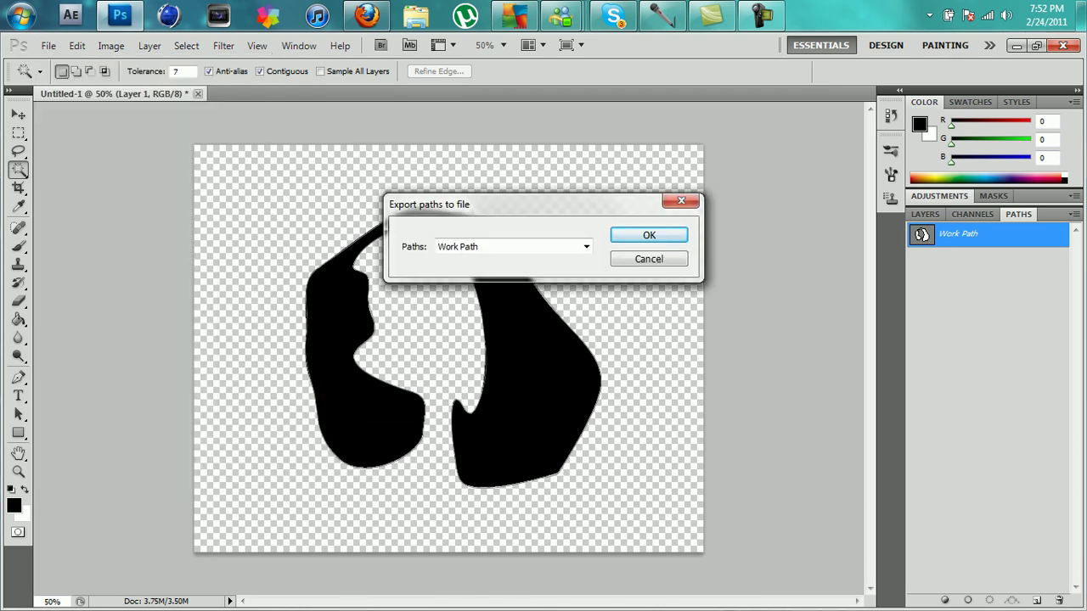
pyautogui.press('Return')
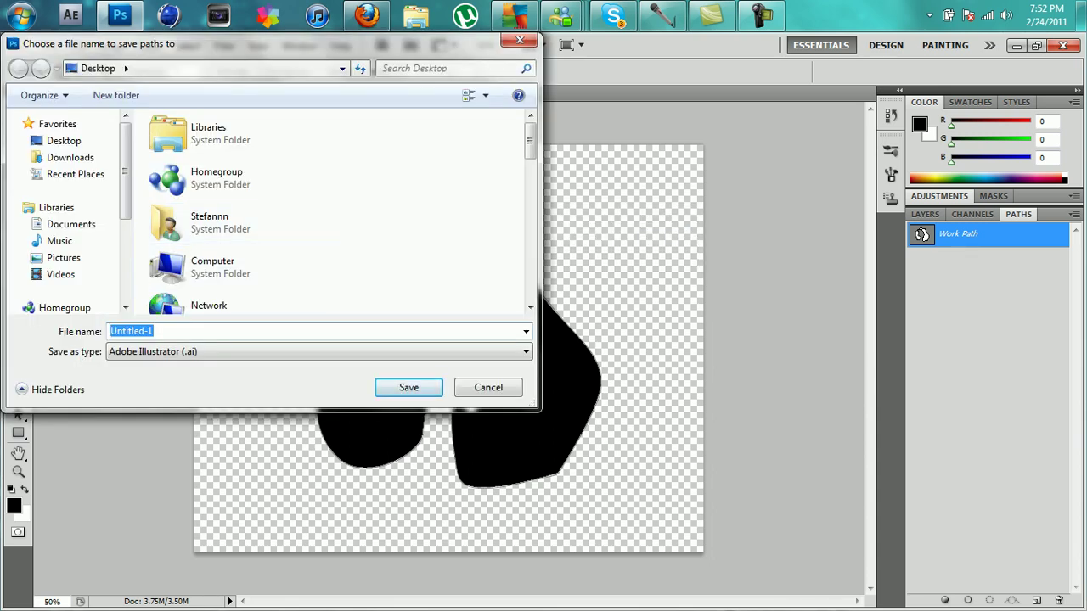
pyautogui.write('T')
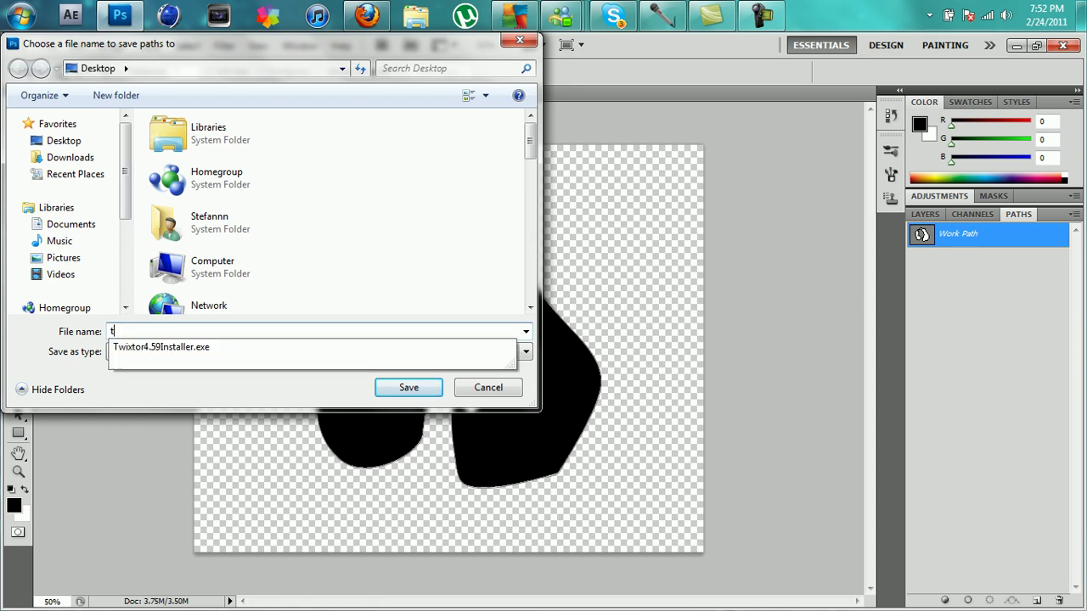
pyautogui.write('UT')
pyautogui.press('Return')
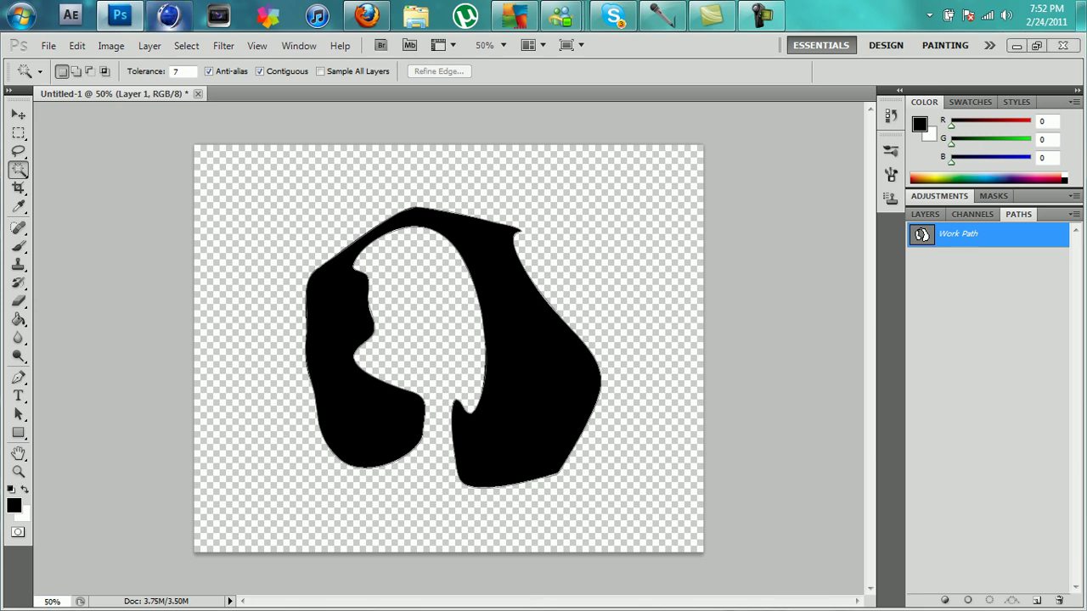
# Switch to CINEMA 4D and open TUT.ai from the Desktop, importing it at scale 1 with connected splines.
pyautogui.click(1016, 45)
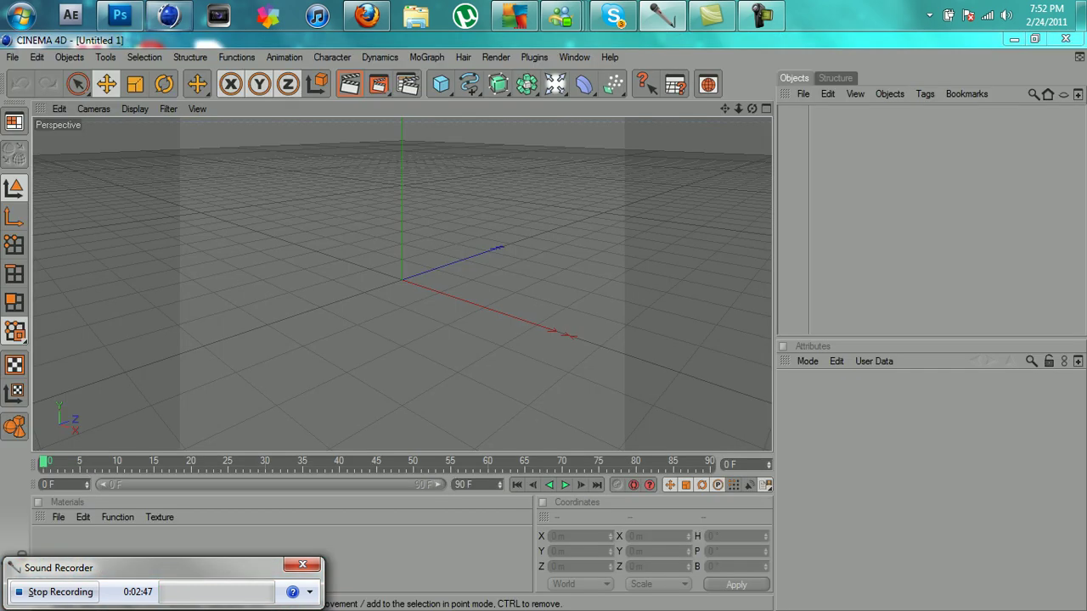
pyautogui.click(12, 57)
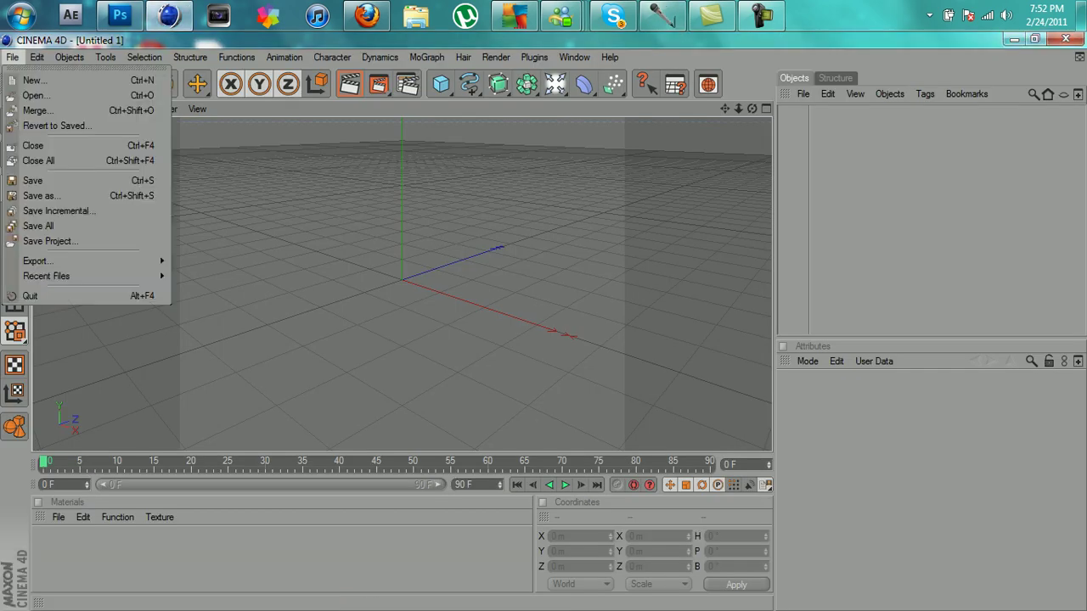
pyautogui.click(35, 95)
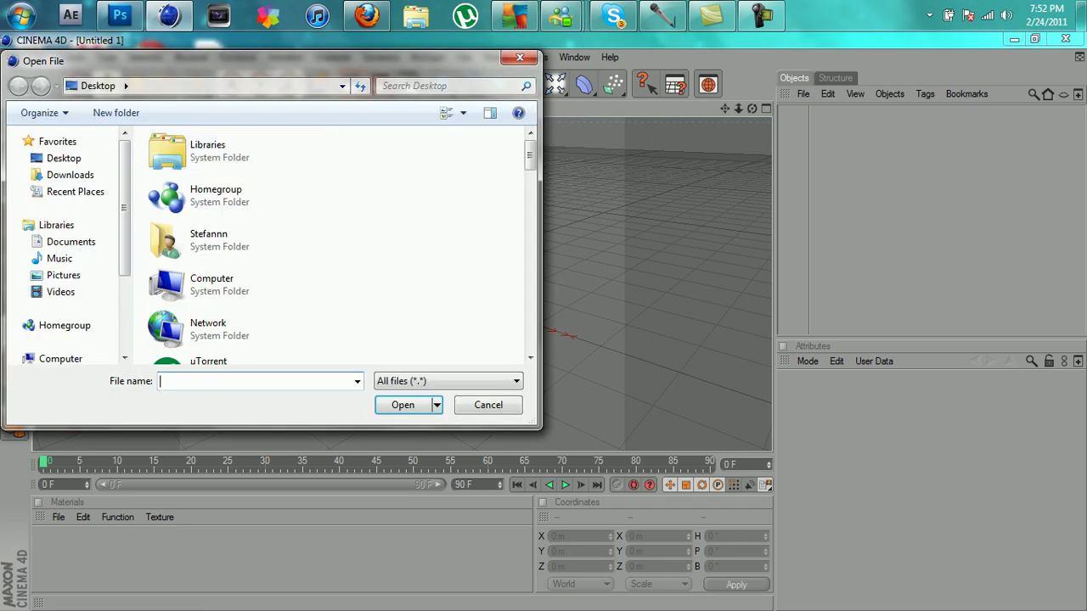
pyautogui.scroll(-15, 356, 144)
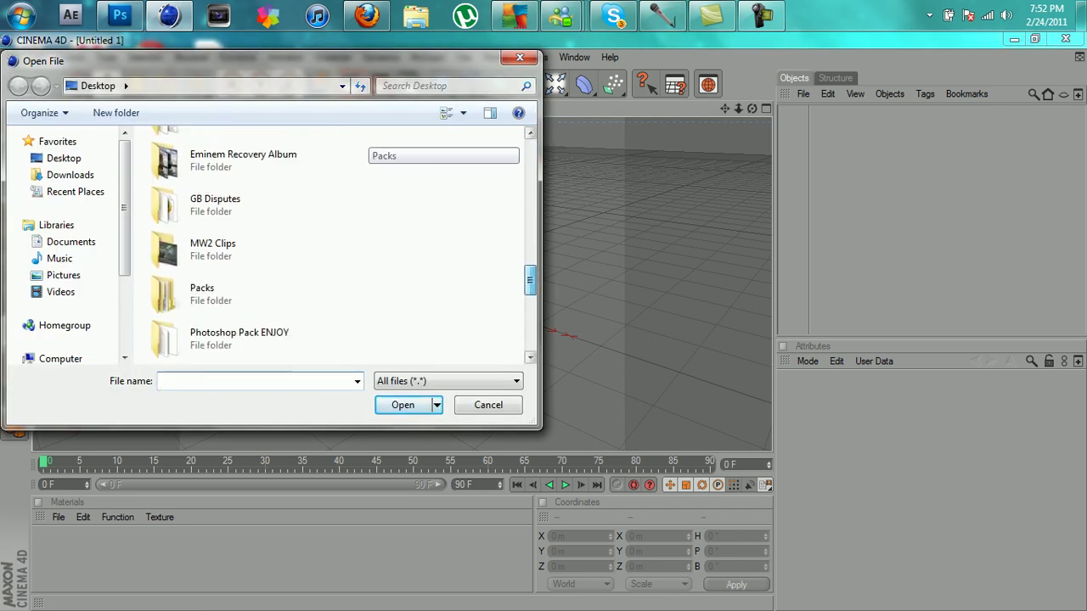
pyautogui.scroll(-1, 255, 212)
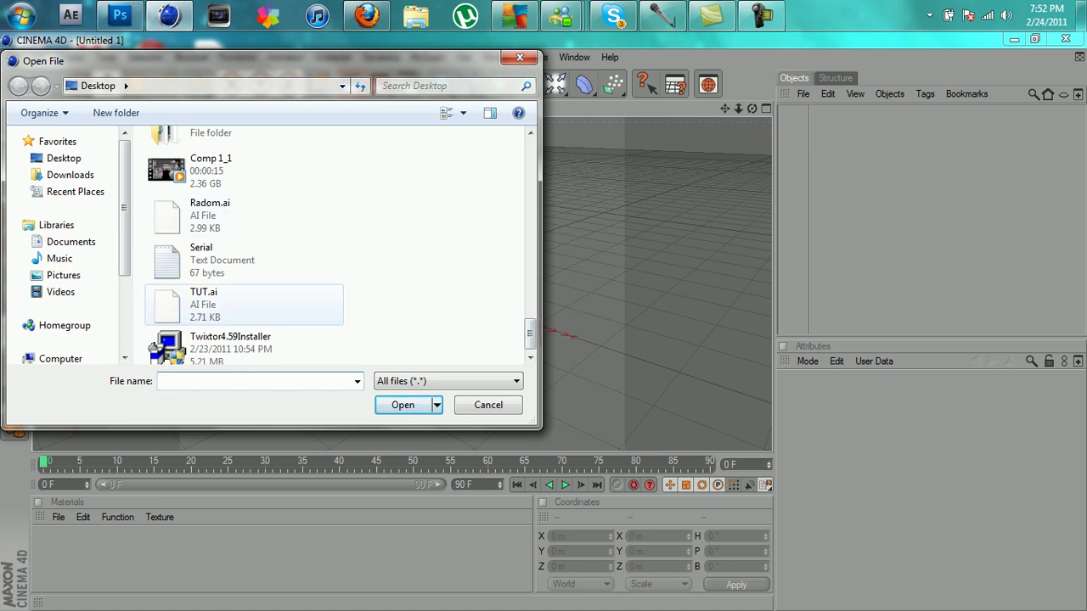
pyautogui.click(244, 305)
pyautogui.click(403, 405)
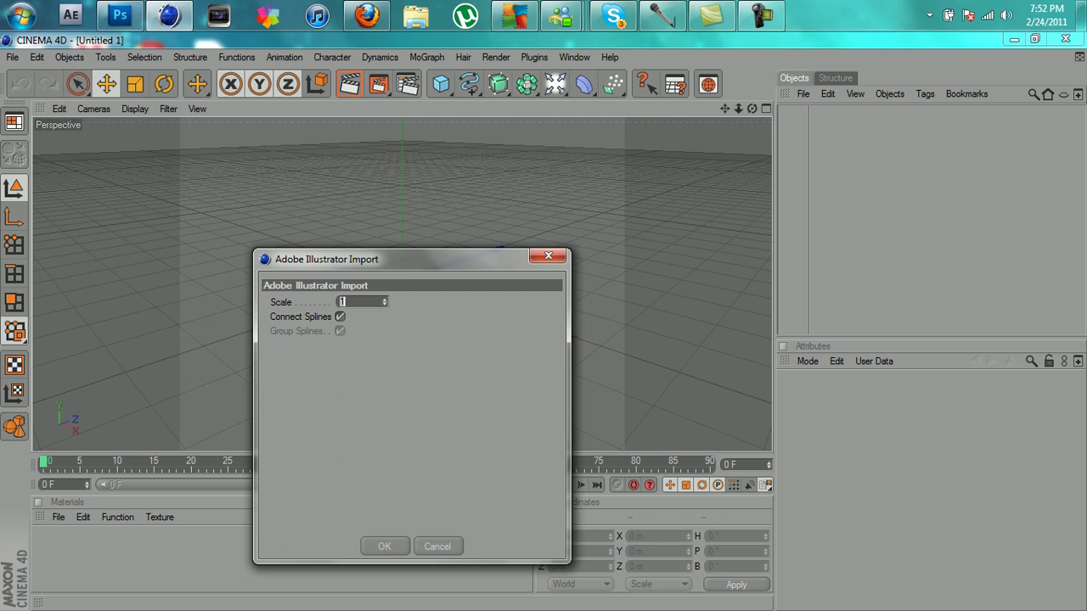
pyautogui.press('Return')
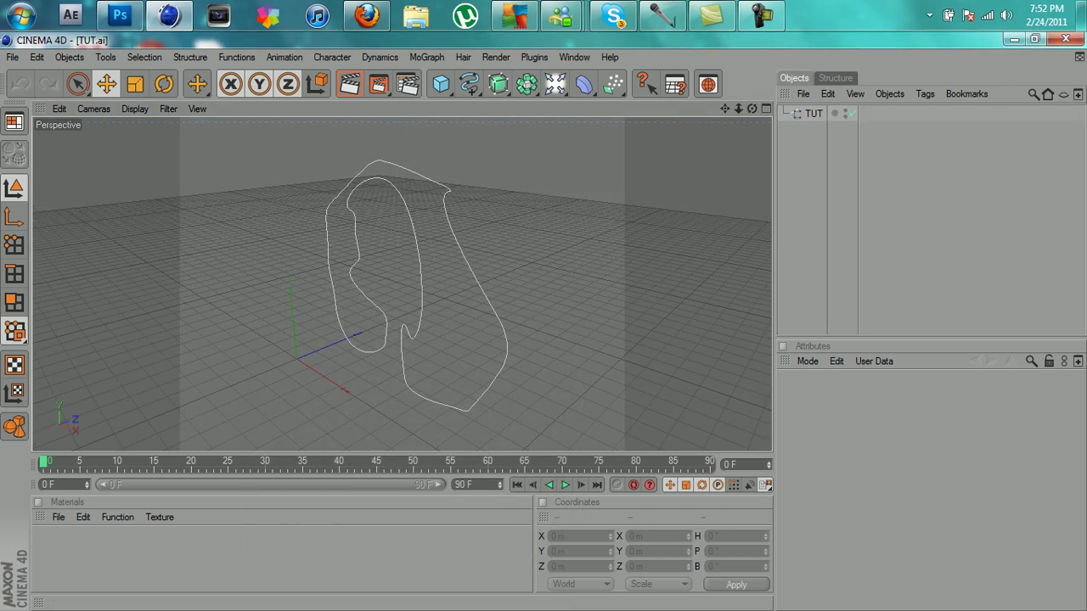
# Add an Extrude NURBS object and make the TUT spline its child to extrude the shape.
pyautogui.moveTo(752, 109)
pyautogui.mouseDown()
pyautogui.moveTo(743, 106)
pyautogui.moveTo(769, 95)
pyautogui.moveTo(762, 119)
pyautogui.moveTo(713, 93)
pyautogui.moveTo(721, 76)
pyautogui.moveTo(747, 98)
pyautogui.moveTo(772, 89)
pyautogui.moveTo(752, 100)
pyautogui.mouseUp()
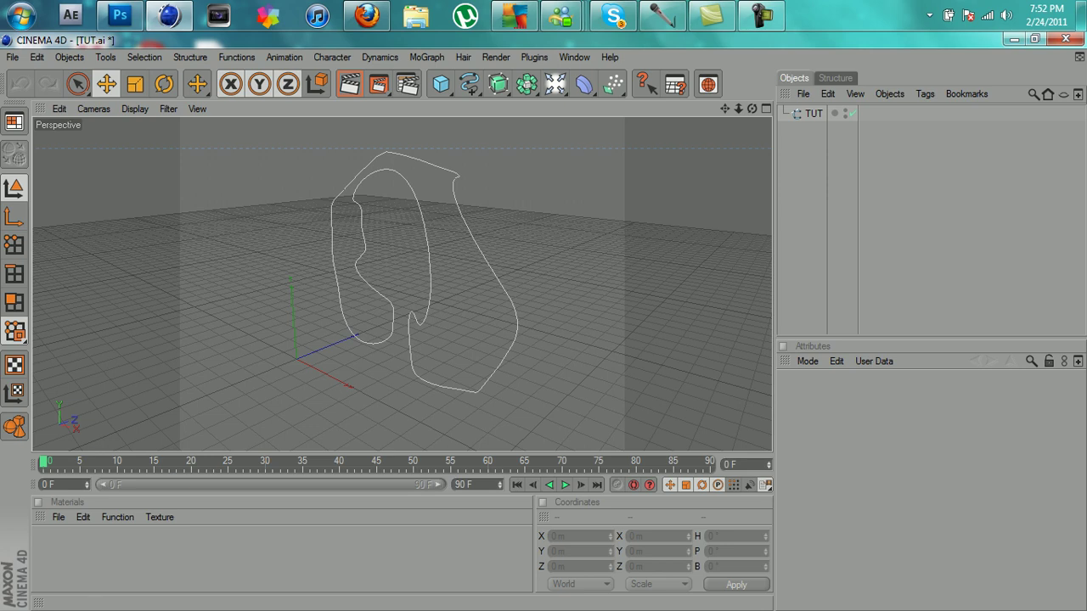
pyautogui.click(498, 83)
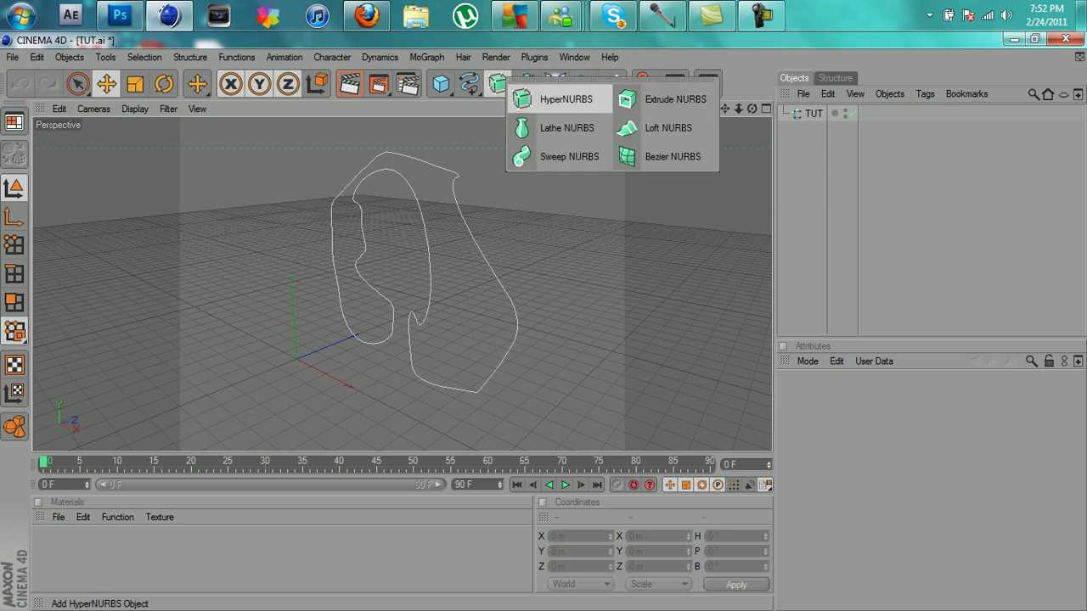
pyautogui.click(670, 100)
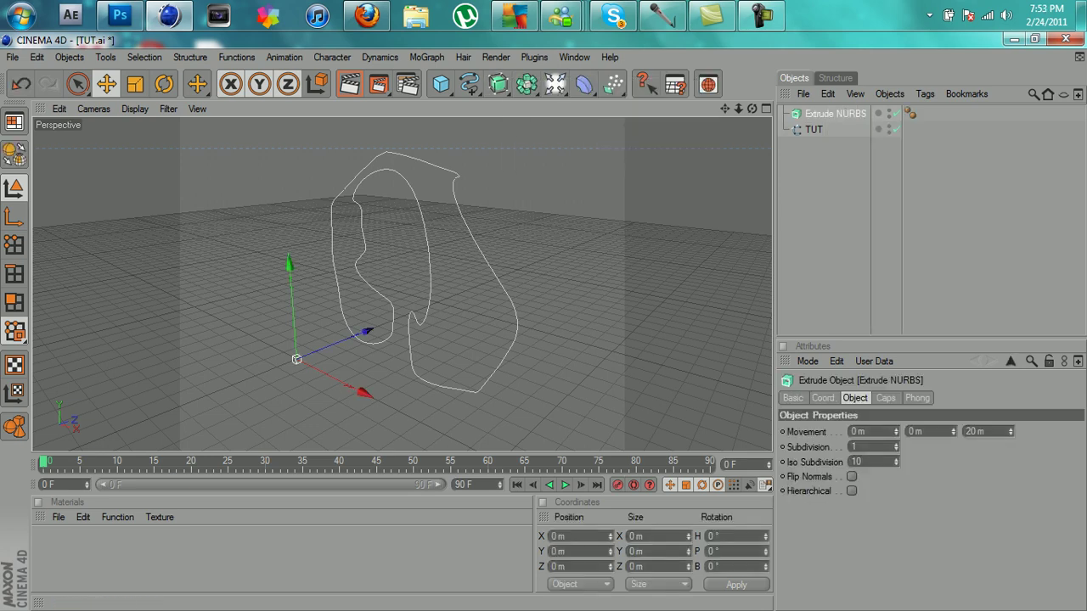
pyautogui.click(814, 130)
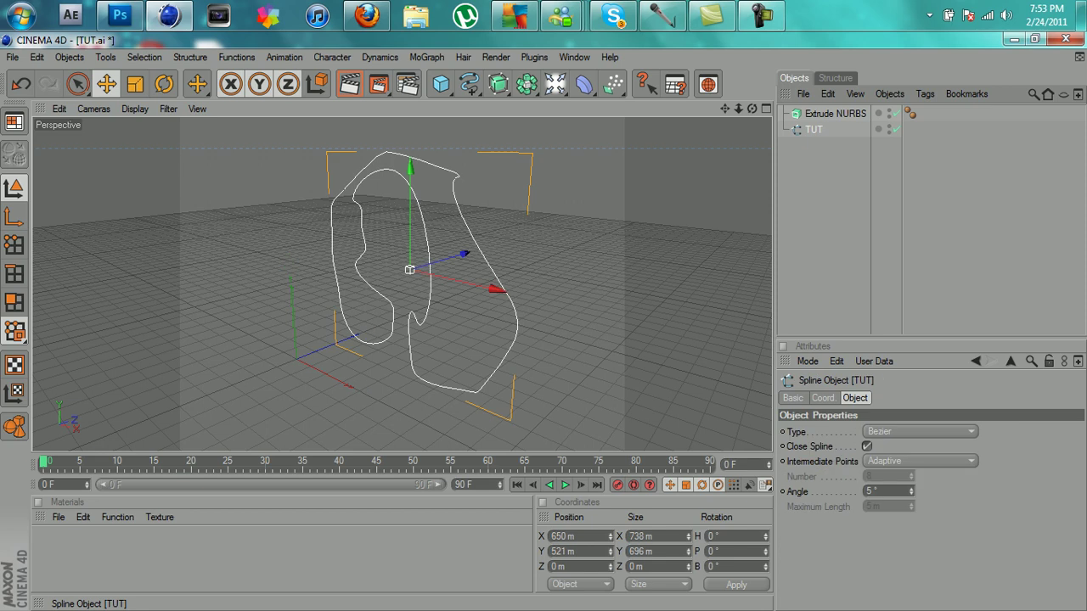
pyautogui.moveTo(813, 129); pyautogui.dragTo(827, 113)
pyautogui.moveTo(752, 109); pyautogui.dragTo(747, 133)
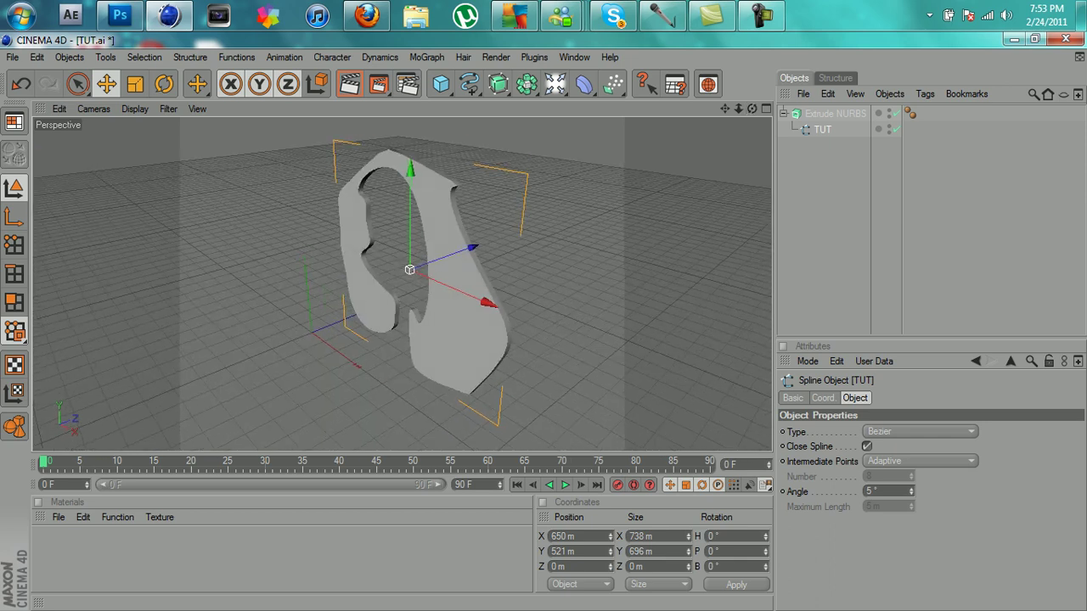
# Set the Extrude NURBS object's third Movement value to 100 m to deepen the extrusion.
pyautogui.click(830, 114)
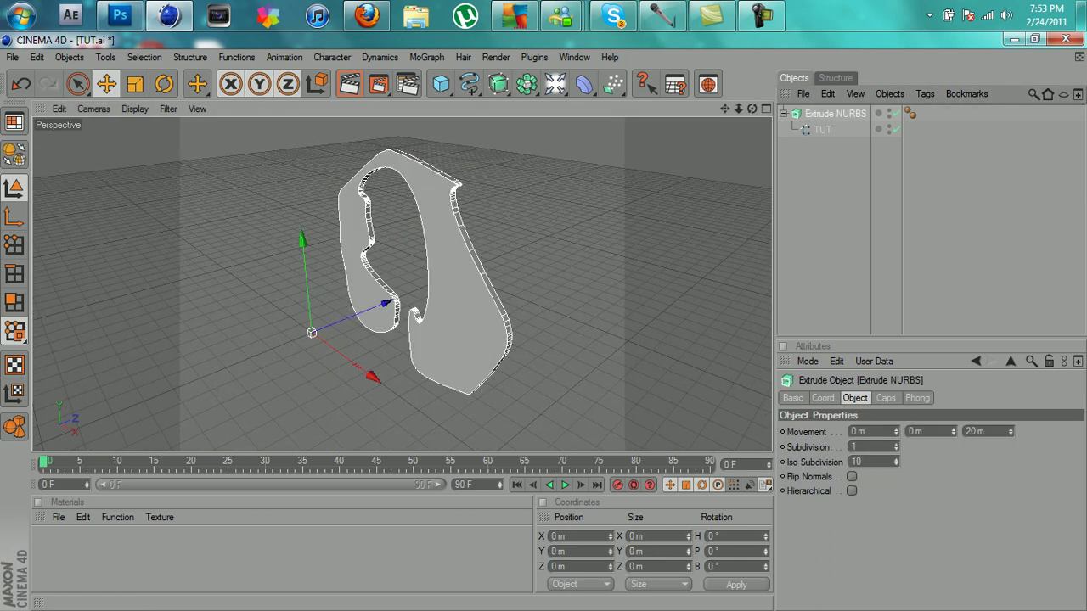
pyautogui.doubleClick(975, 431)
pyautogui.write('100')
pyautogui.press('Return')
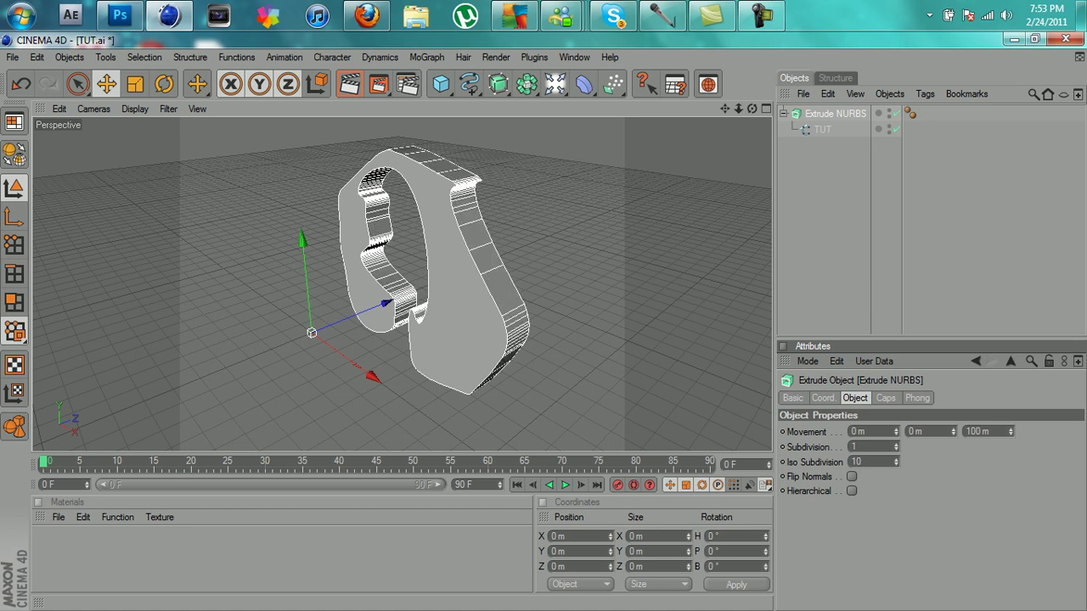